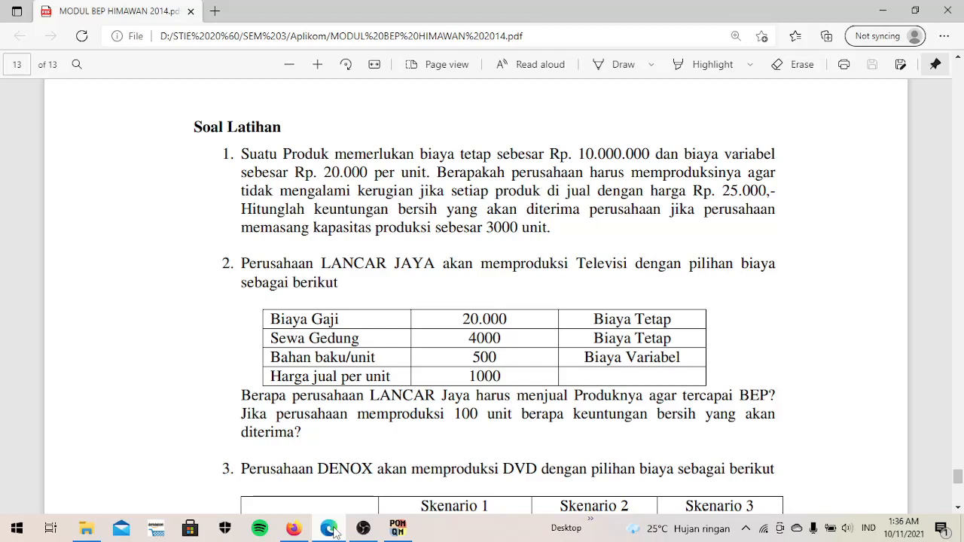
- Switch to QM for Windows and start a new Breakeven Analysis (Cost vs. Revenue) data set in the Breakeven/Cost-Volume Analysis module
mouse_move(386, 522)
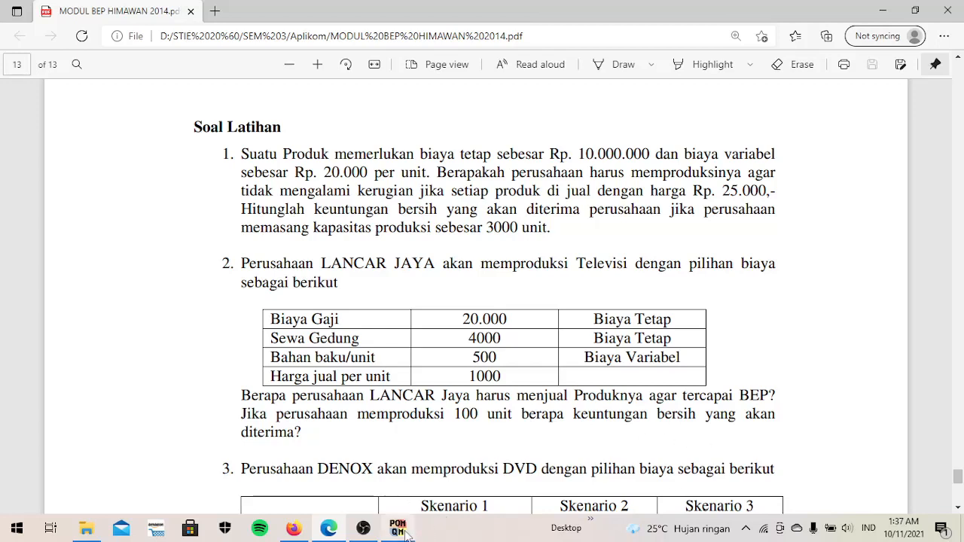
mouse_move(417, 534)
click(419, 465)
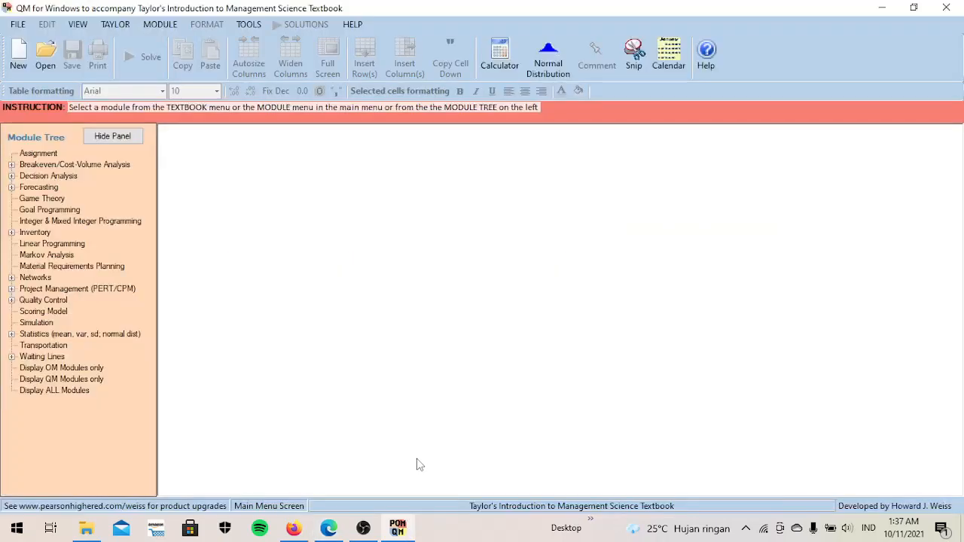
click(150, 27)
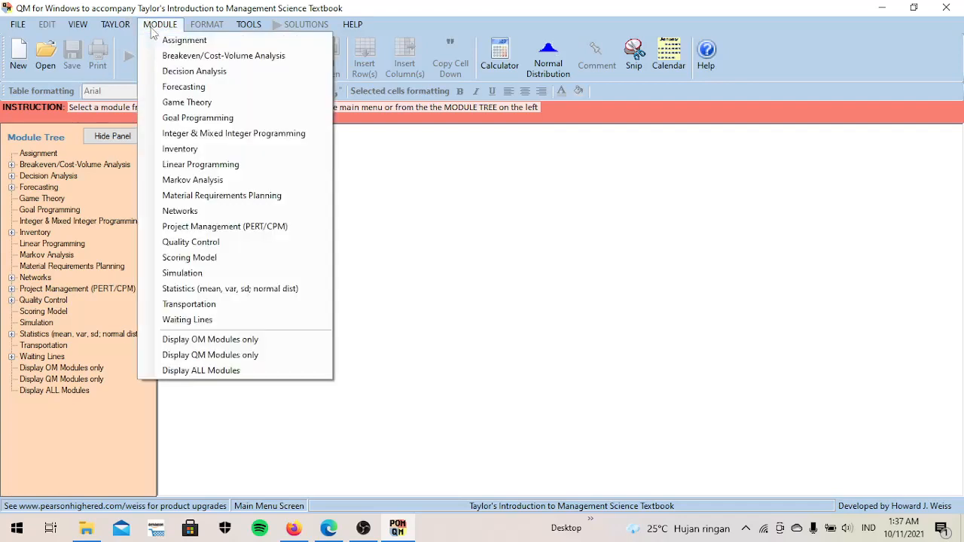
click(178, 25)
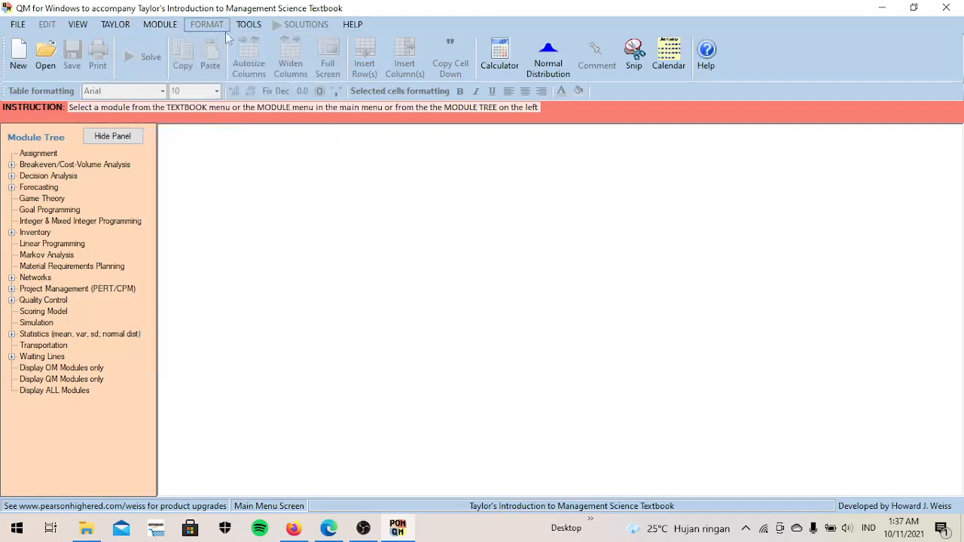
click(158, 26)
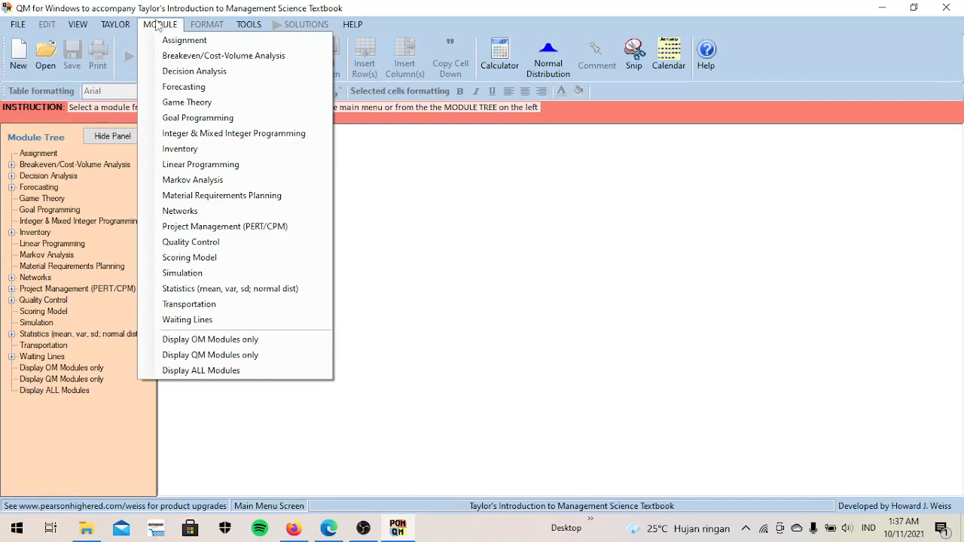
click(209, 65)
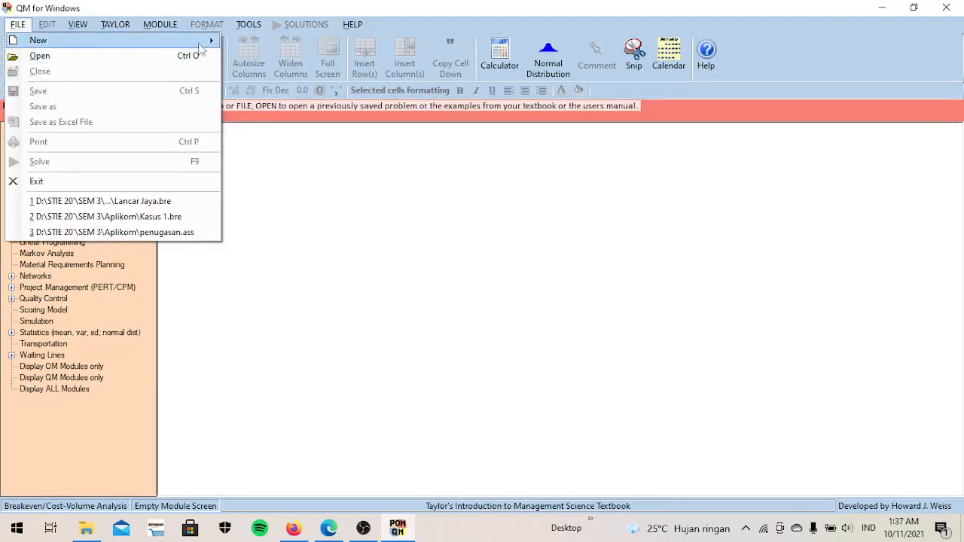
mouse_move(202, 46)
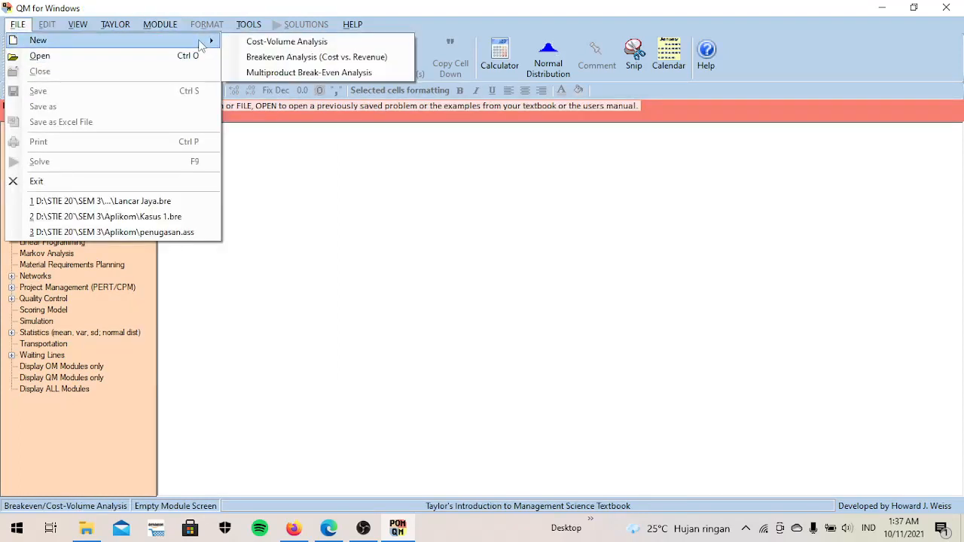
click(256, 57)
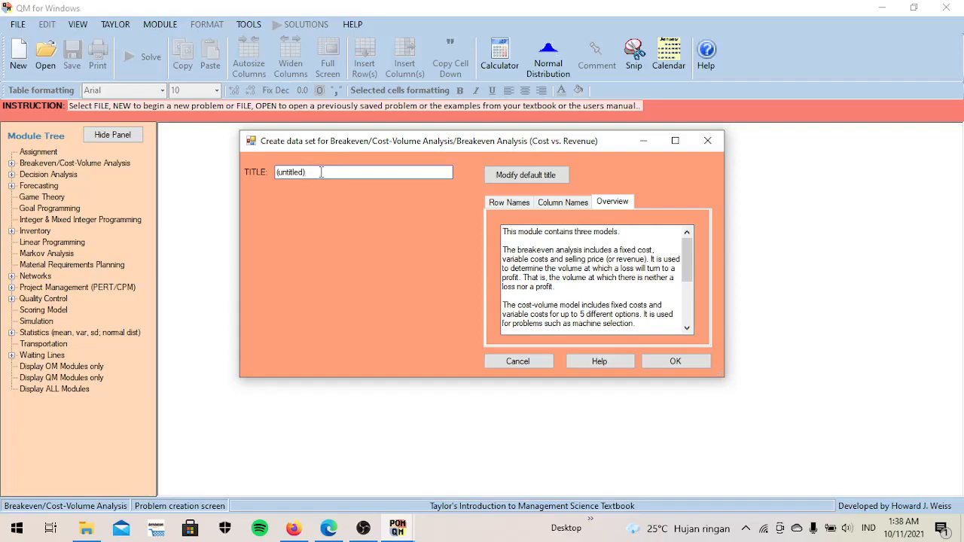
- Title the data set "Kasus 01" and create it
key(BackSpace)
key(BackSpace)
key(BackSpace)
key(BackSpace)
key(BackSpace)
key(BackSpace)
key(BackSpace)
key(BackSpace)
key(BackSpace)
key(BackSpace)
key(Caps_Lock)
text(K)
key(Caps_Lock)
text(asu)
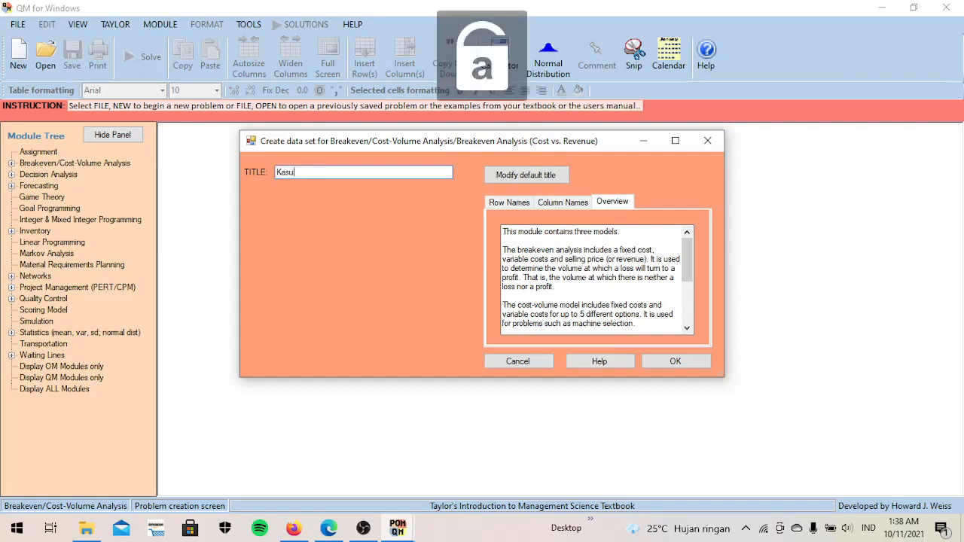
text(s 01)
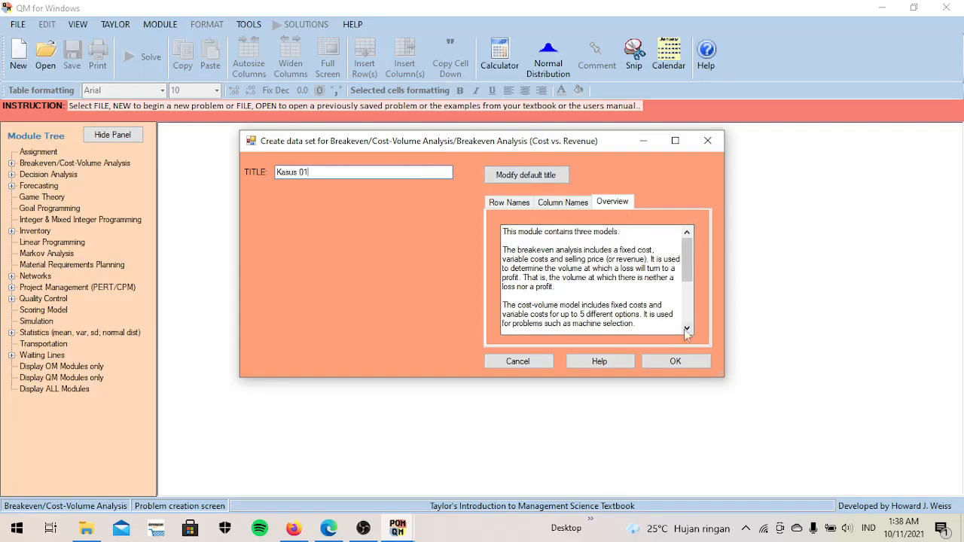
click(684, 362)
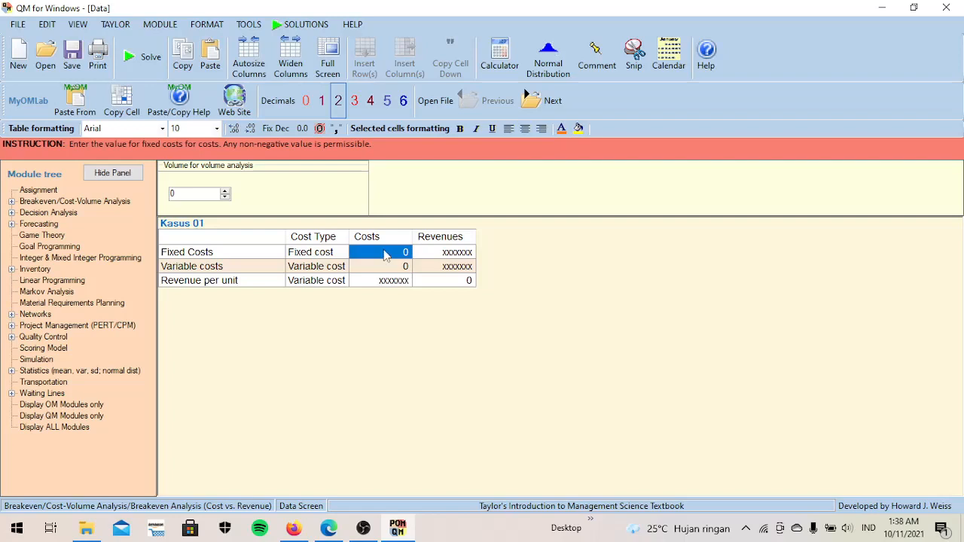
- Enter fixed costs of 10000000 and variable costs of 20000 in the Costs column of the Kasus 01 table
text(10)
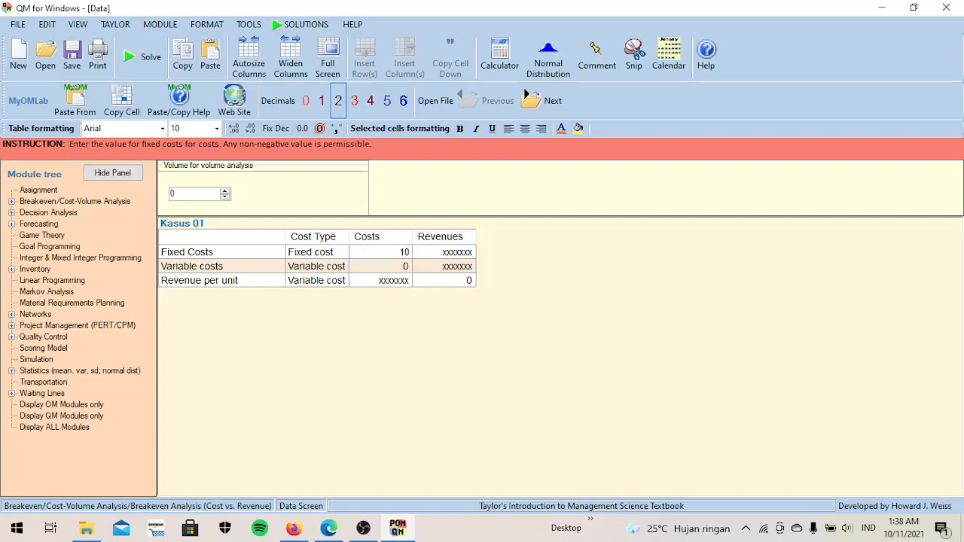
text(000000)
click(399, 273)
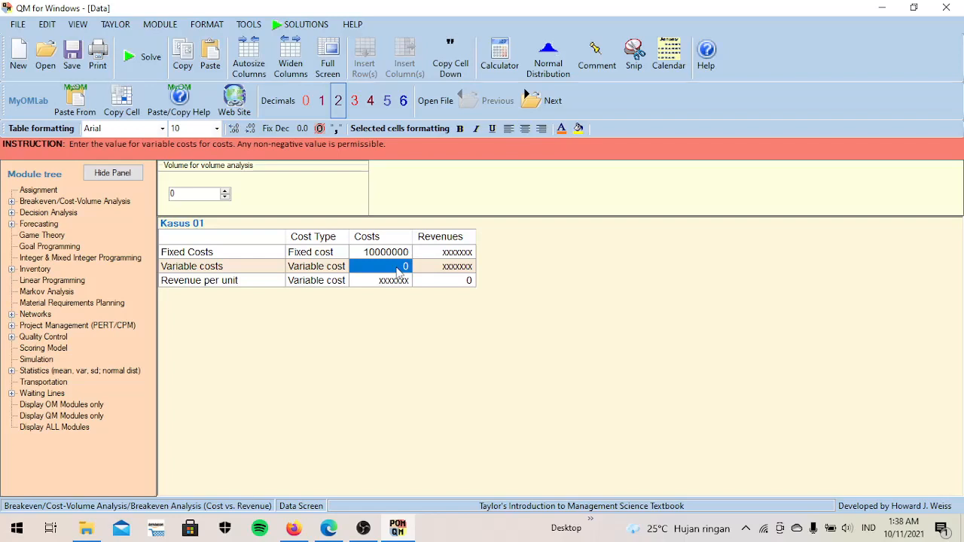
text(200)
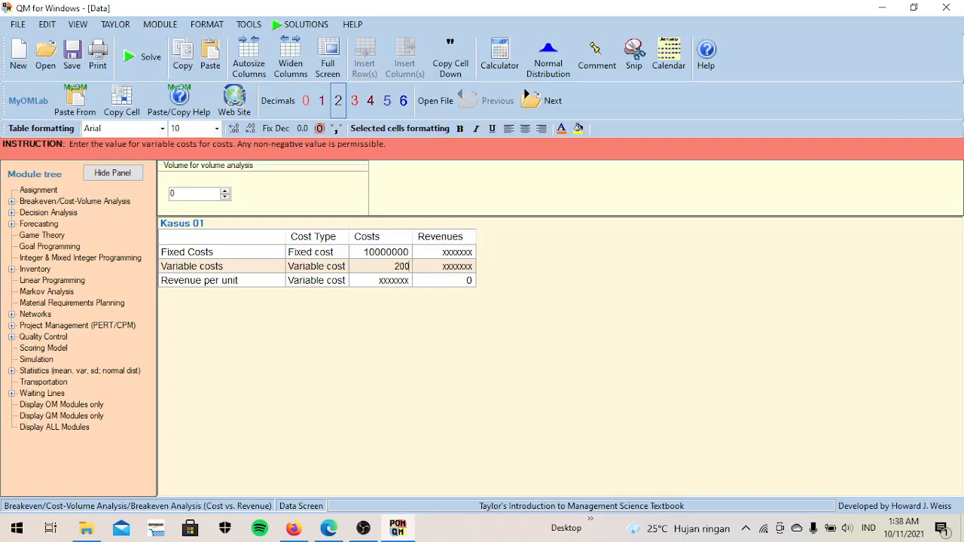
text(00)
- Set the revenue per unit to 25000 and solve the breakeven problem
click(462, 281)
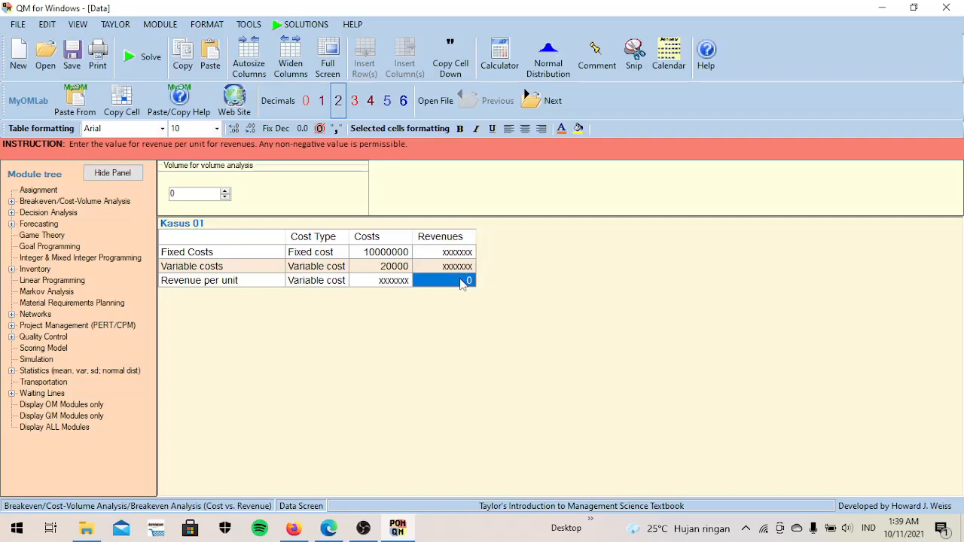
text(2500)
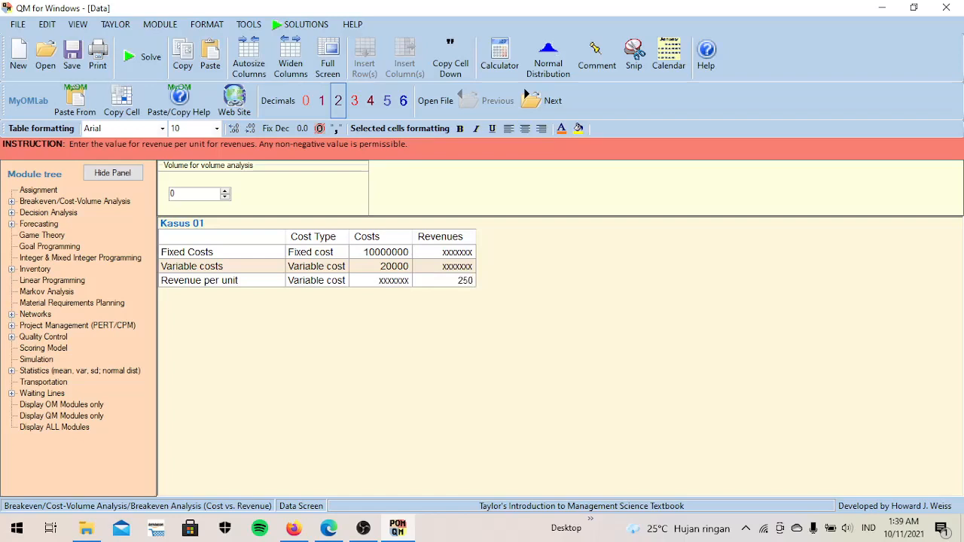
text(0)
click(150, 58)
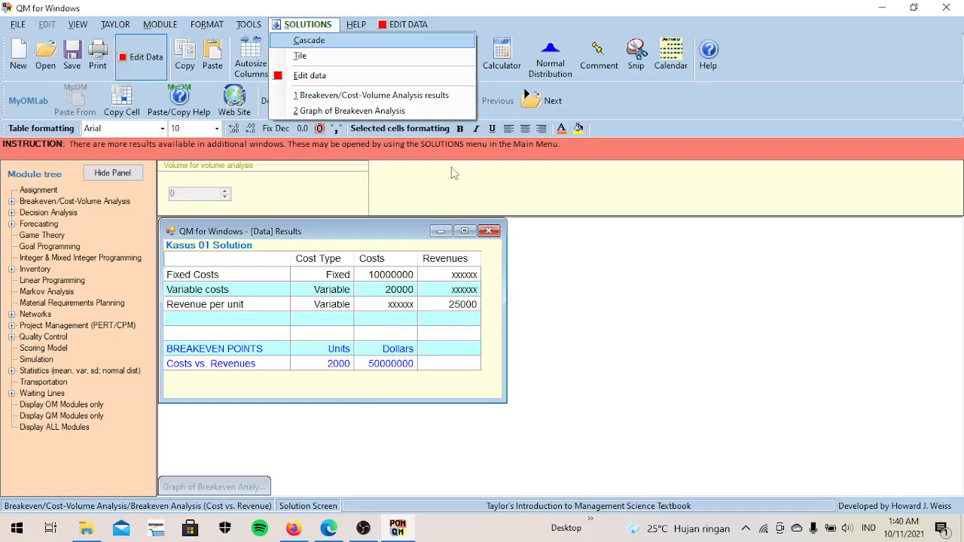
- Return to the problem data, set the volume for volume analysis to 3000, and solve again
click(336, 78)
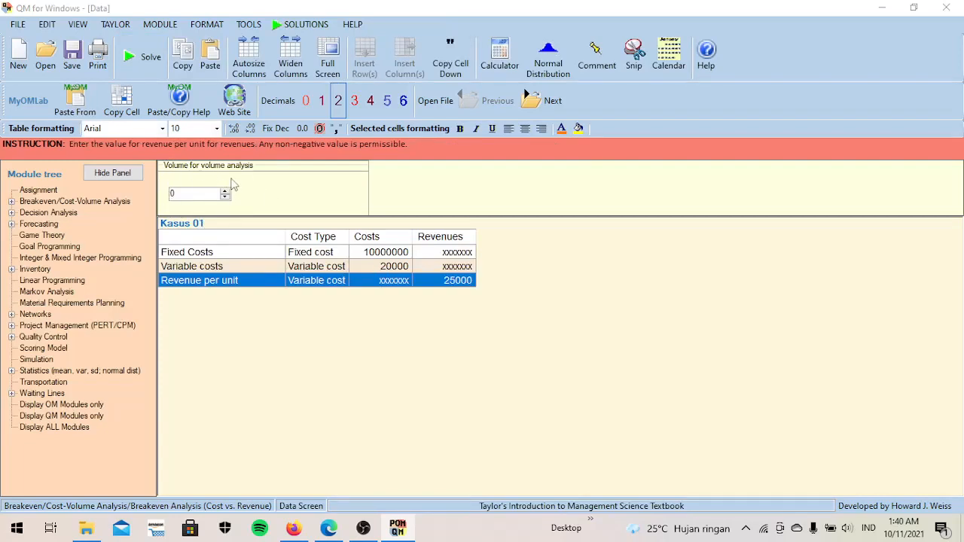
click(185, 193)
key(BackSpace)
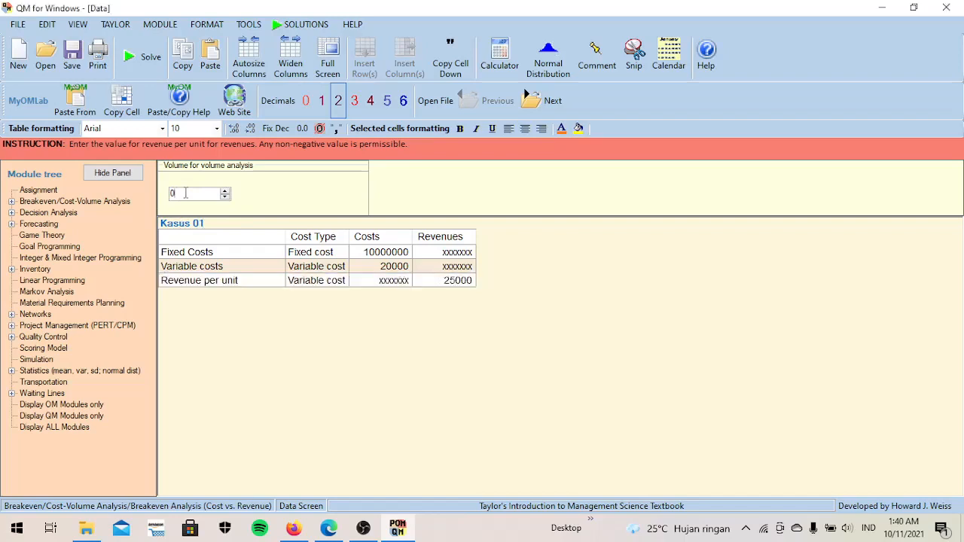
text(3000)
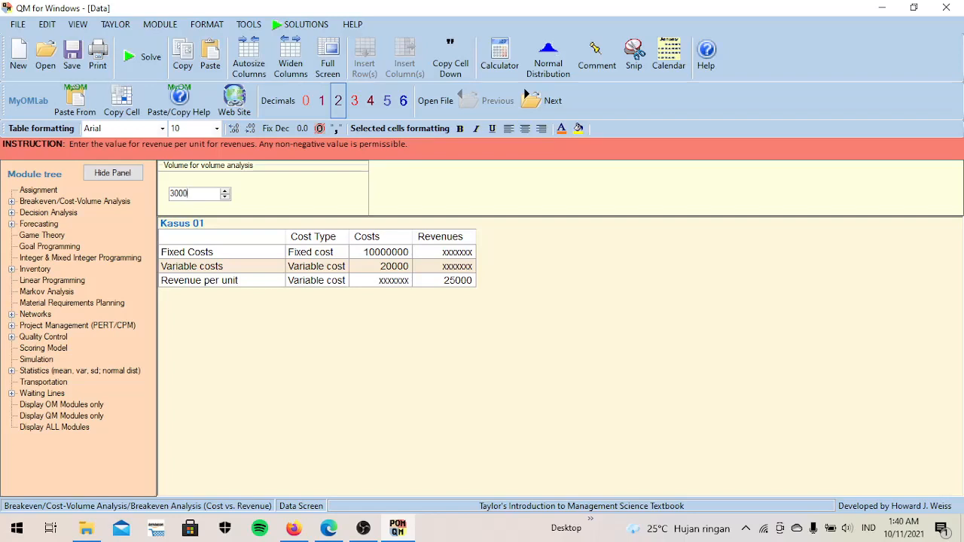
click(141, 66)
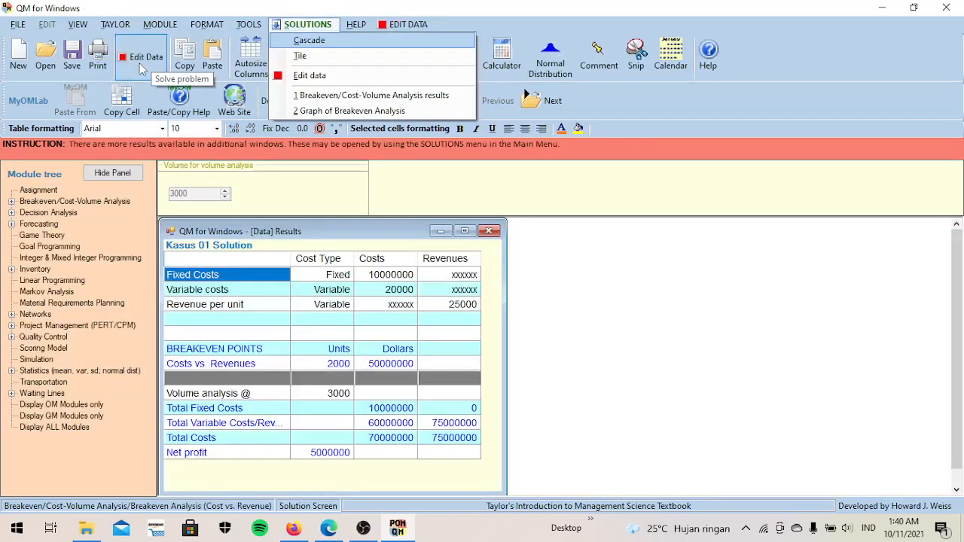
click(960, 271)
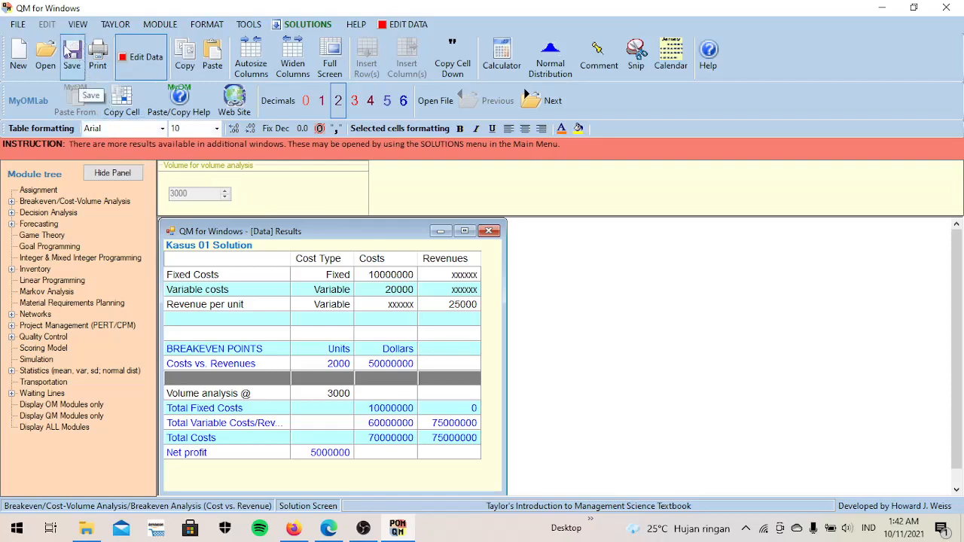
- Save the solved problem as Kasus01 in the Aplikom folder
click(75, 69)
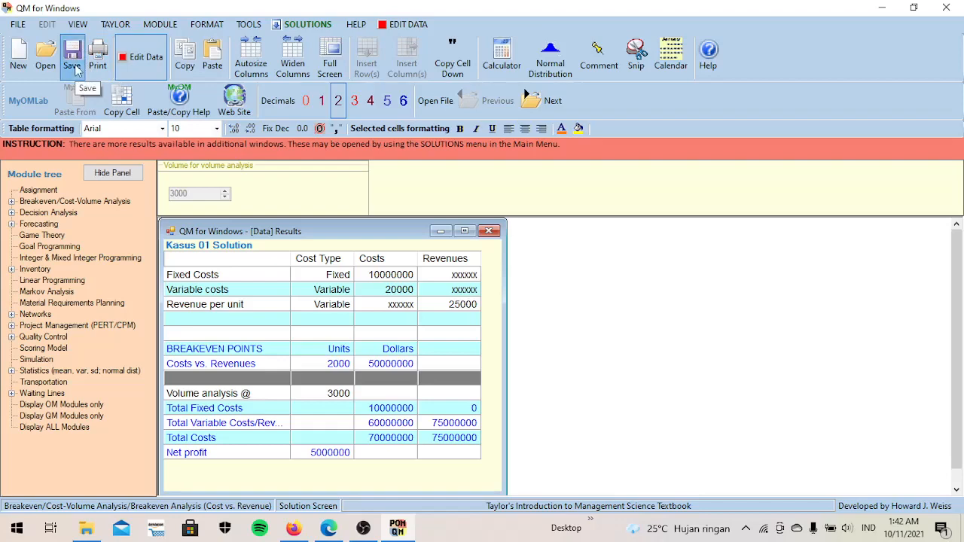
click(76, 69)
click(75, 69)
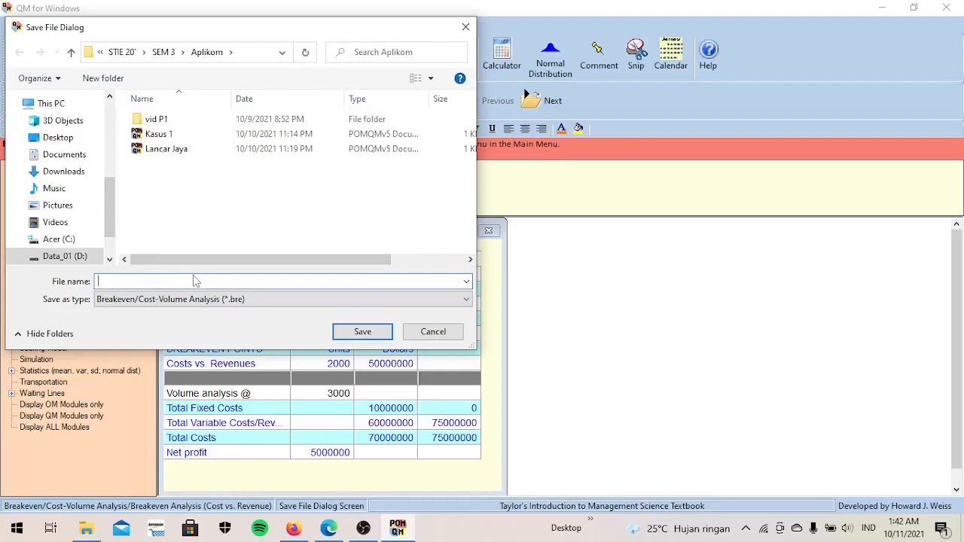
text(Ka)
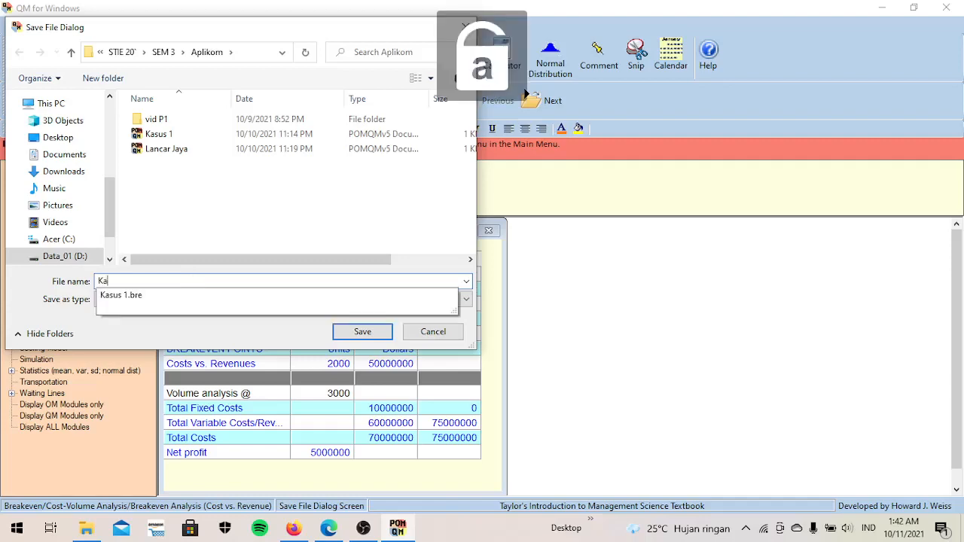
text(sus)
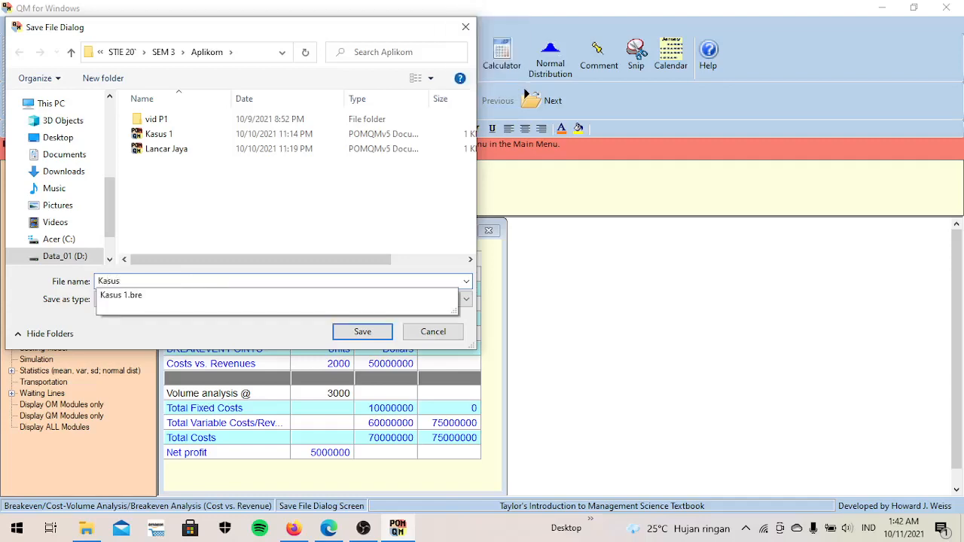
text(01)
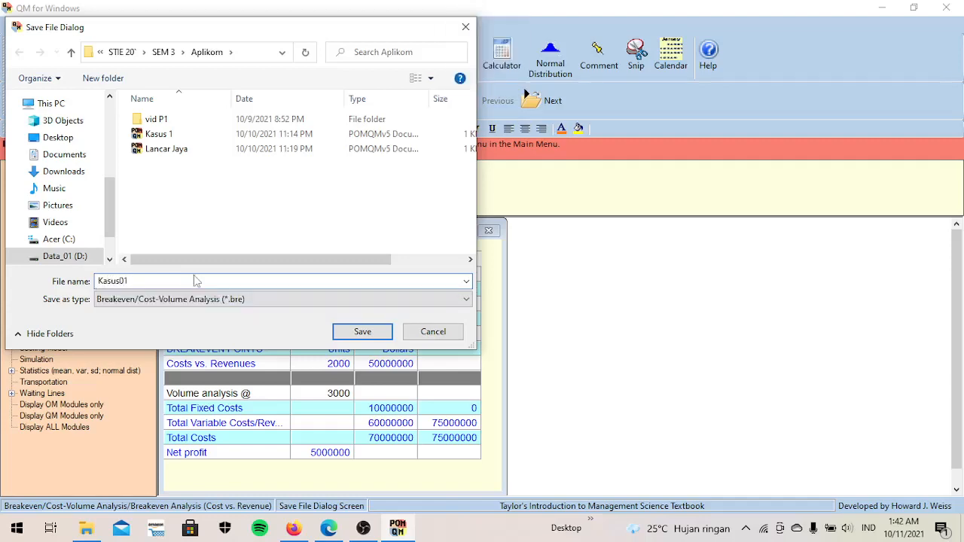
click(365, 336)
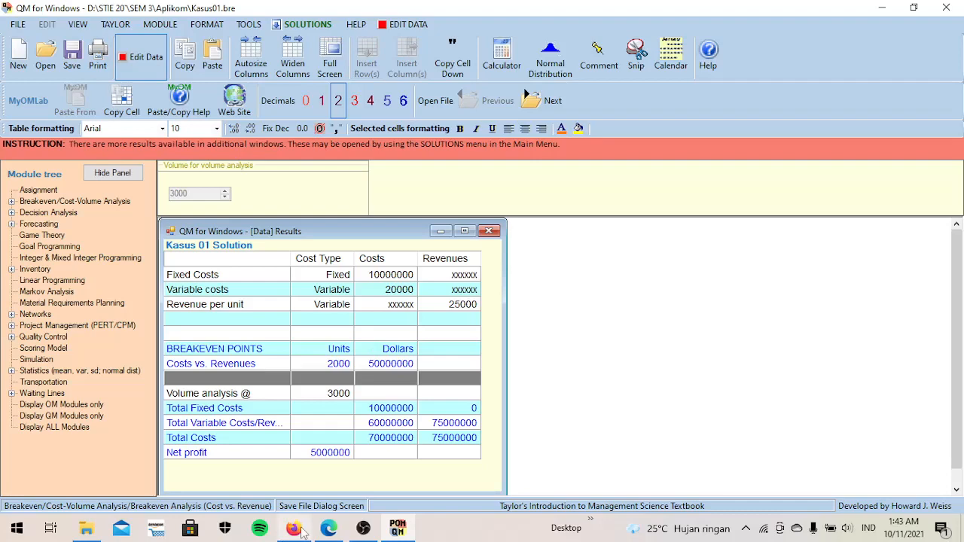
- Switch to the PDF module in Microsoft Edge, read exercise 2 about LANCAR JAYA, and return to QM for Windows
mouse_move(329, 528)
click(328, 498)
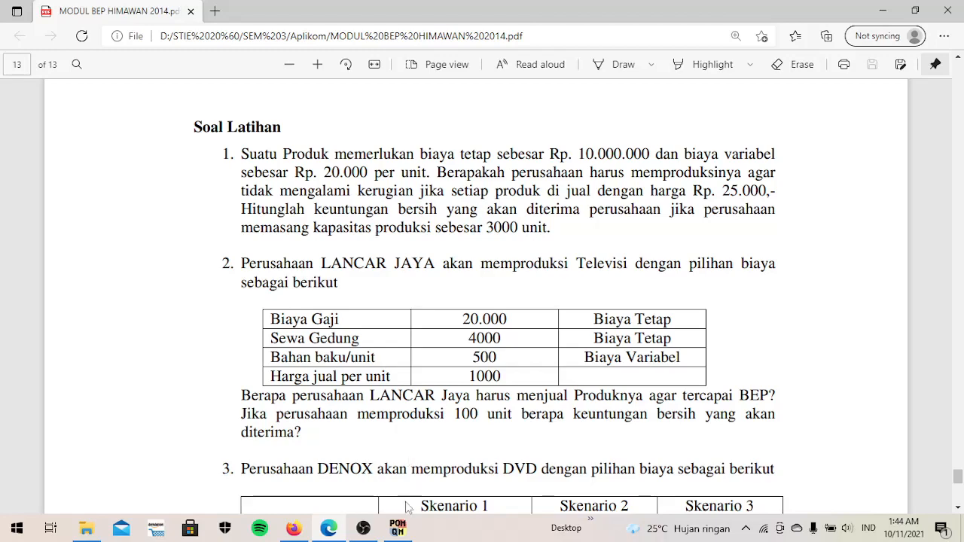
click(404, 531)
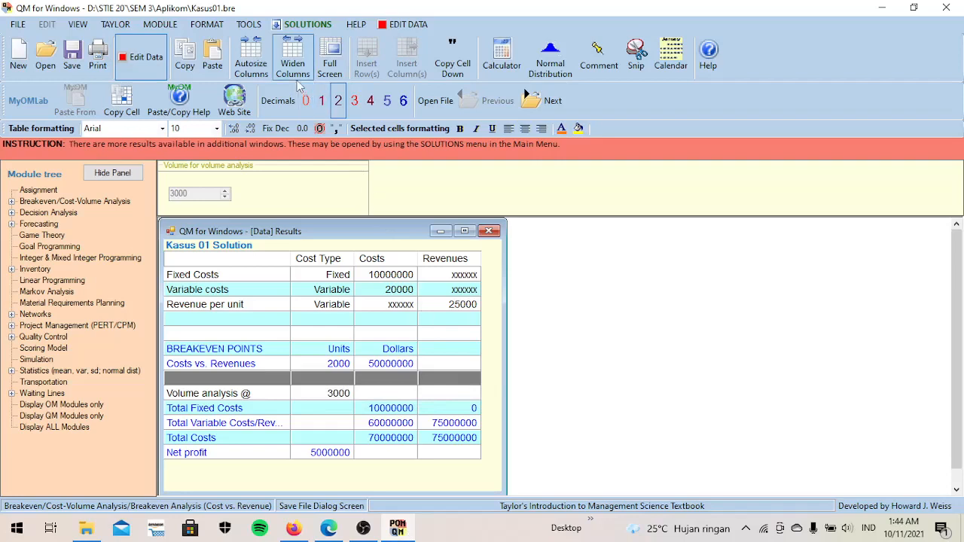
- Reopen the Breakeven/Cost-Volume Analysis module and start another Breakeven Analysis (Cost vs. Revenue) data set for exercise 2
click(167, 25)
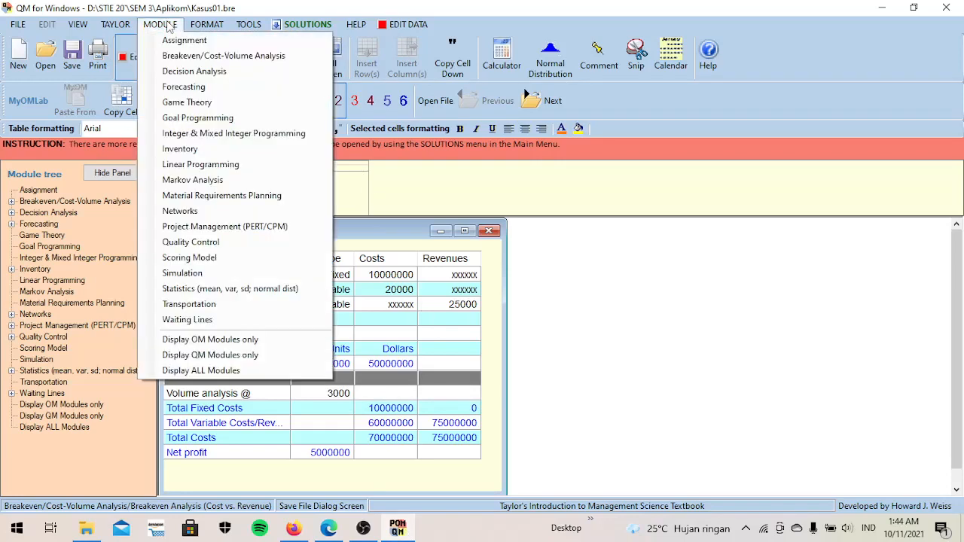
click(188, 58)
click(16, 24)
click(17, 25)
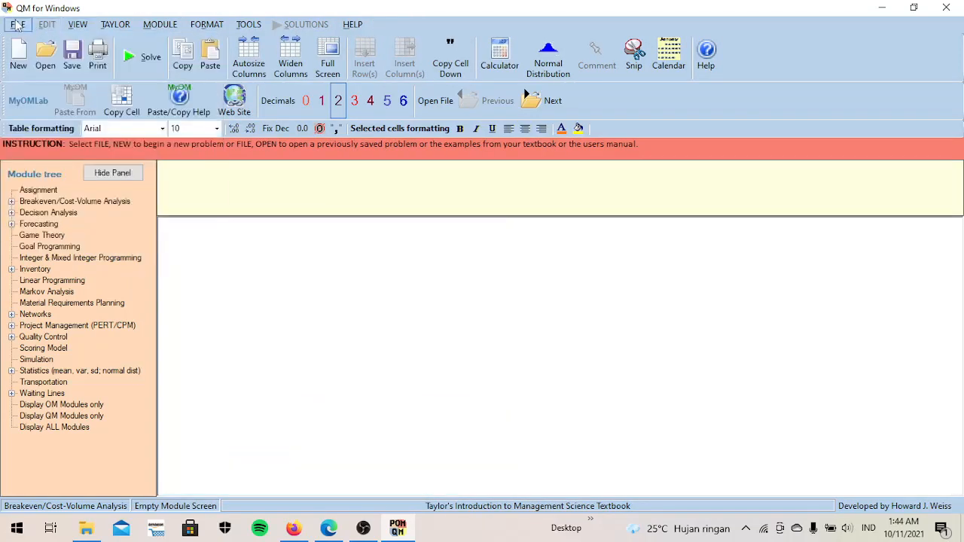
click(16, 24)
mouse_move(94, 41)
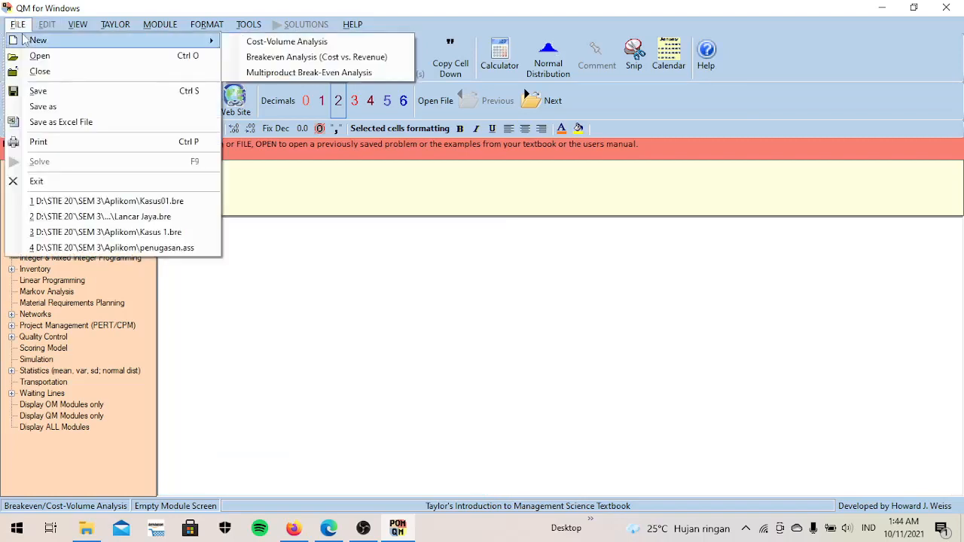
click(294, 58)
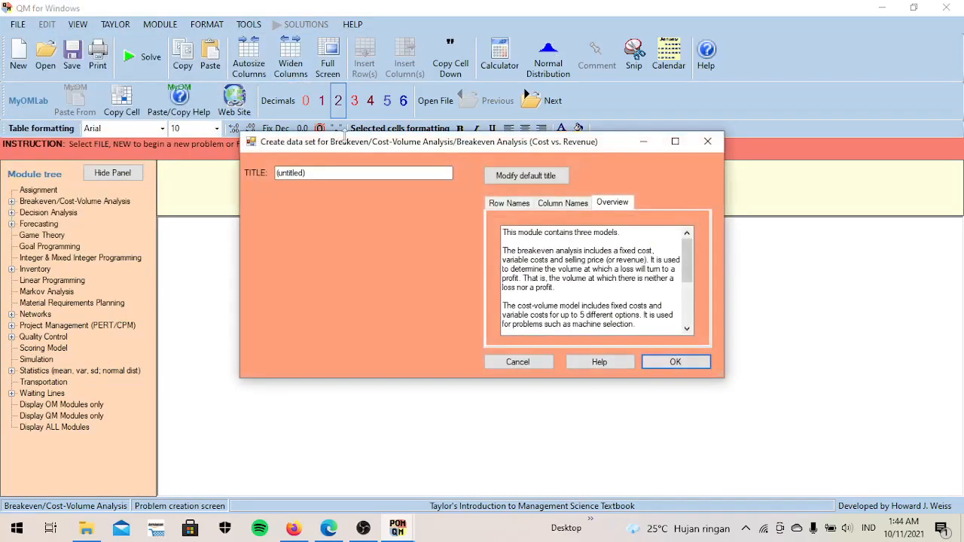
- Title the new breakeven data set LANCAR JAYA and create it
click(350, 174)
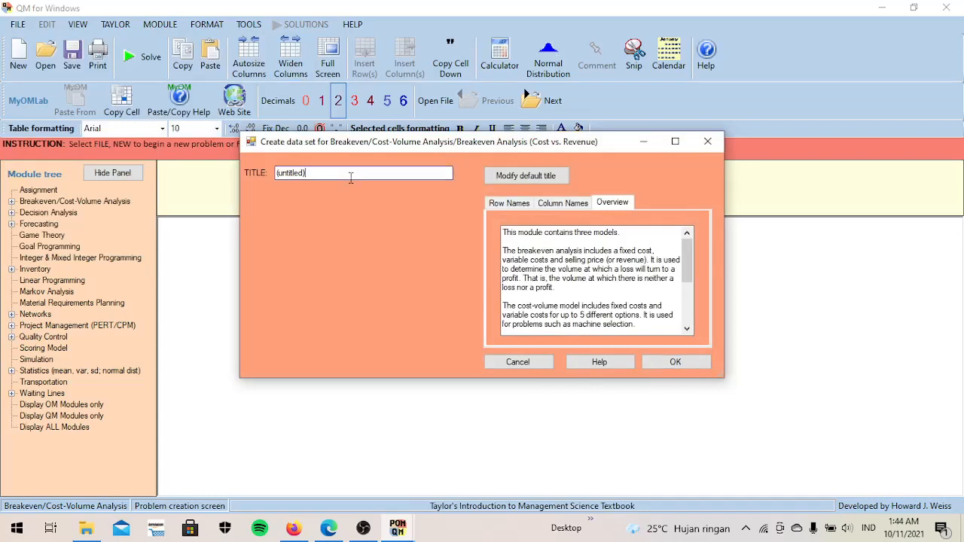
key(BackSpace)
key(BackSpace)
key(BackSpace)
key(BackSpace)
key(BackSpace)
key(BackSpace)
key(BackSpace)
key(BackSpace)
key(BackSpace)
key(BackSpace)
key(Caps_Lock)
text(LA)
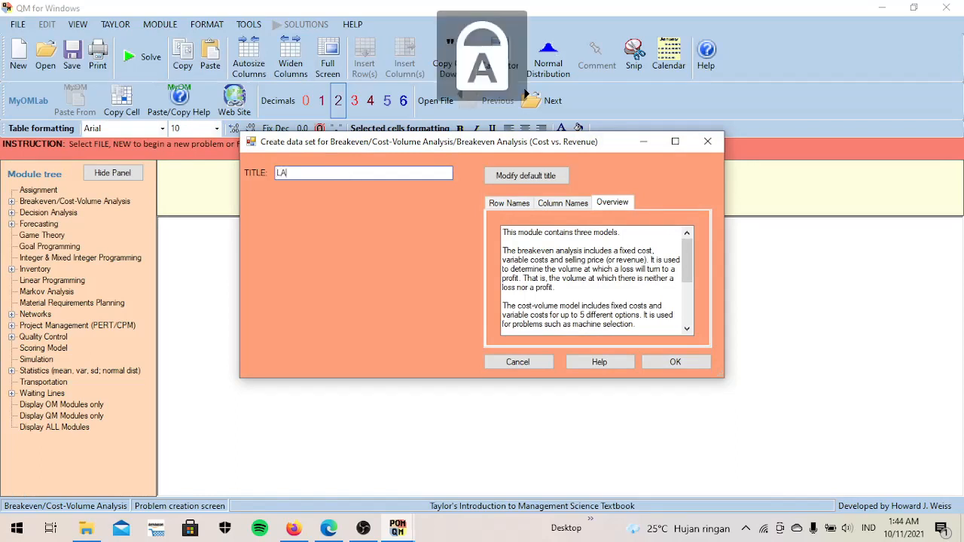
text(NCAR)
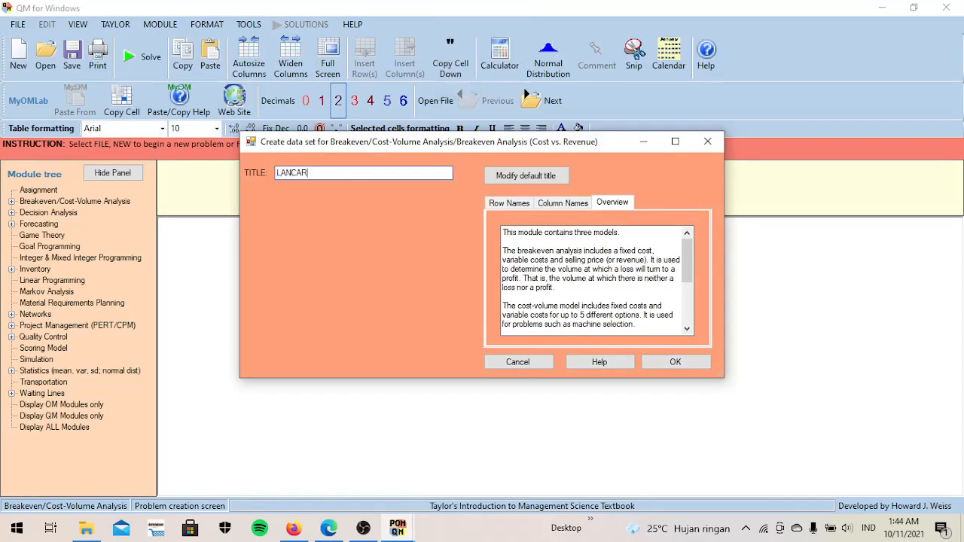
text( JAYA)
click(675, 363)
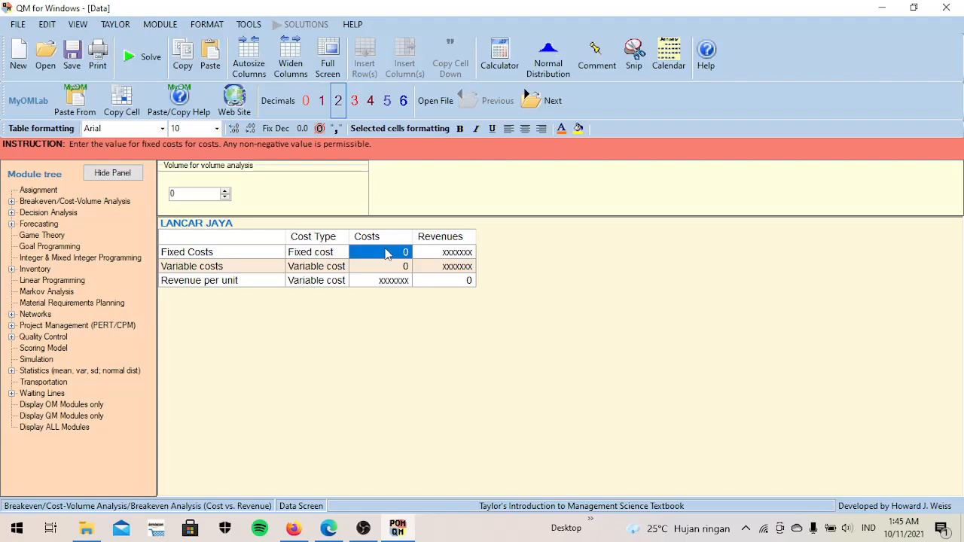
- Enter fixed costs of 24000, variable costs of 500 and revenue per unit of 1000, and solve the problem
text(24000)
click(375, 267)
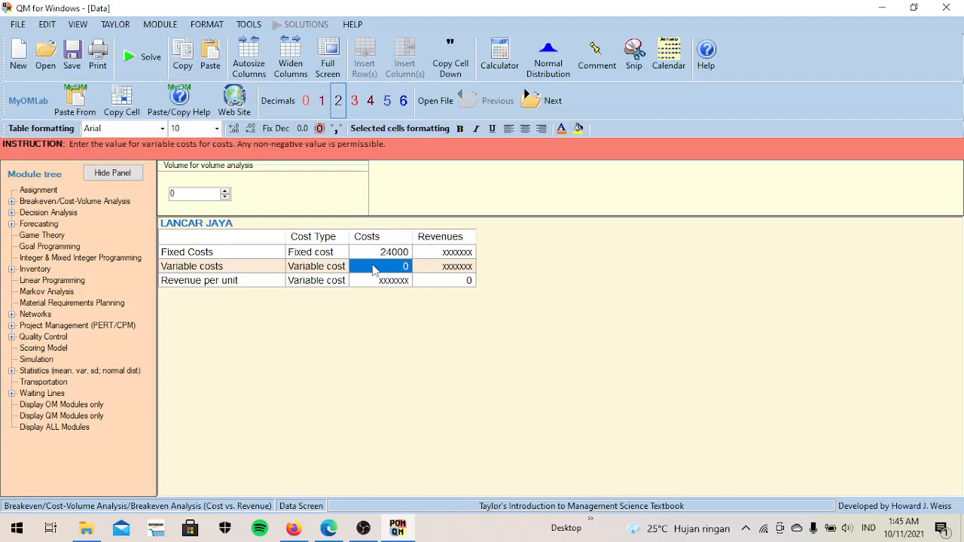
text(500)
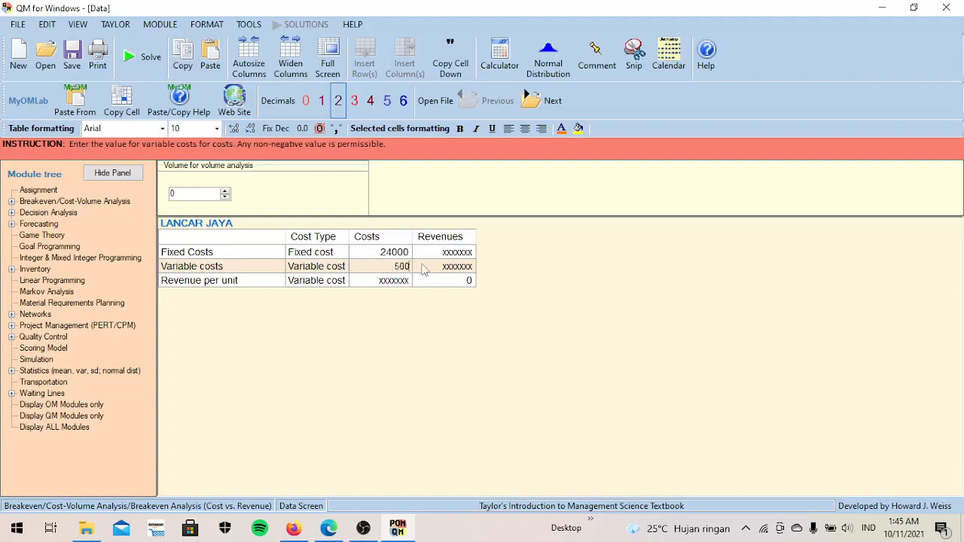
click(454, 282)
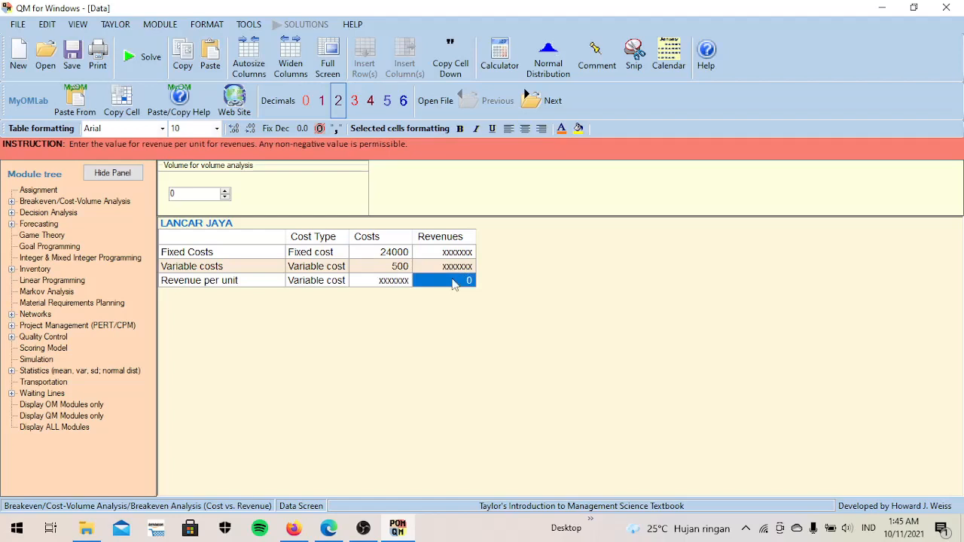
text(10)
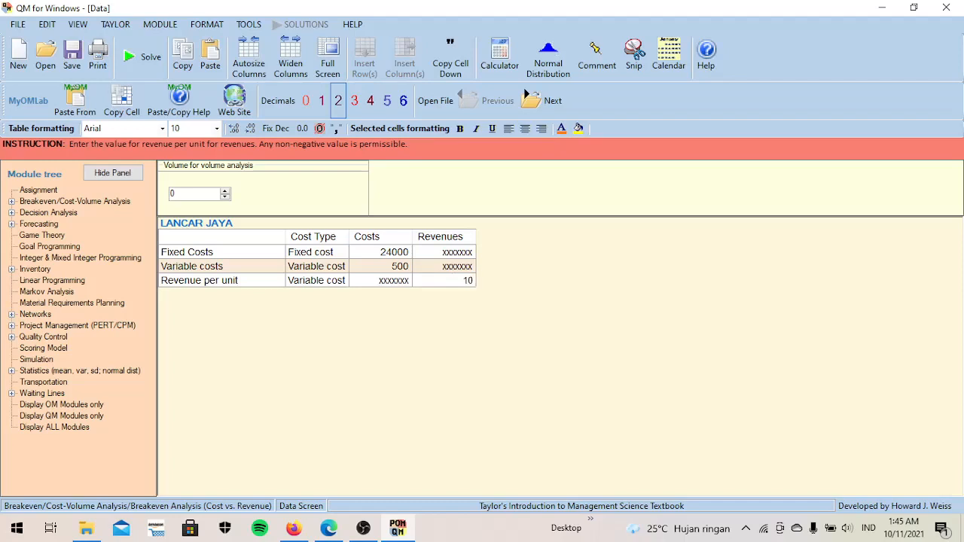
text(00)
click(156, 80)
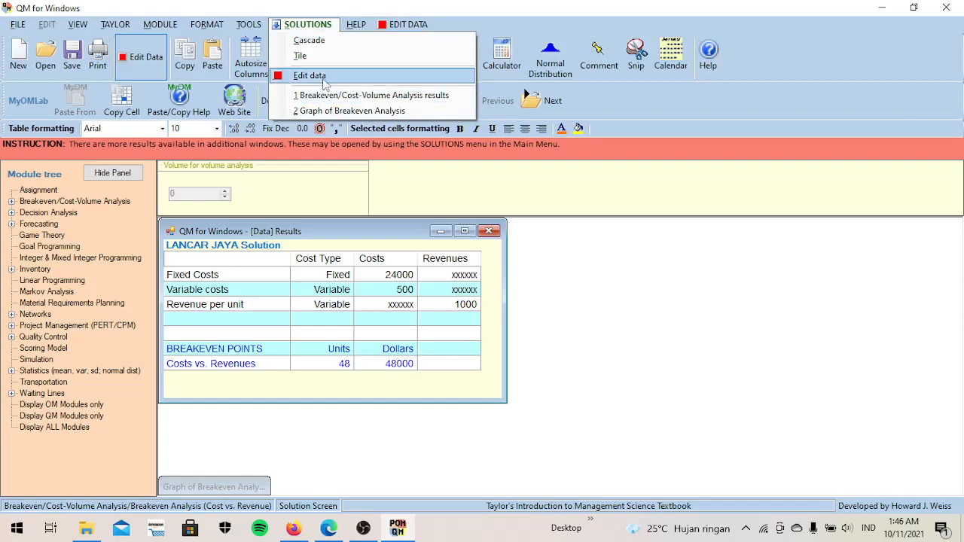
- Return to the LANCAR JAYA data, set the volume for volume analysis to 100, and solve again
click(324, 78)
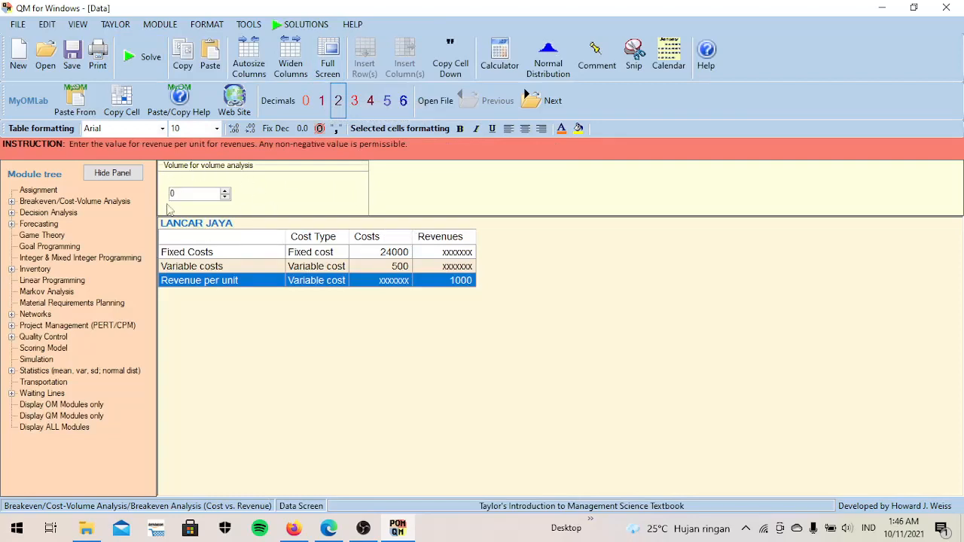
click(200, 192)
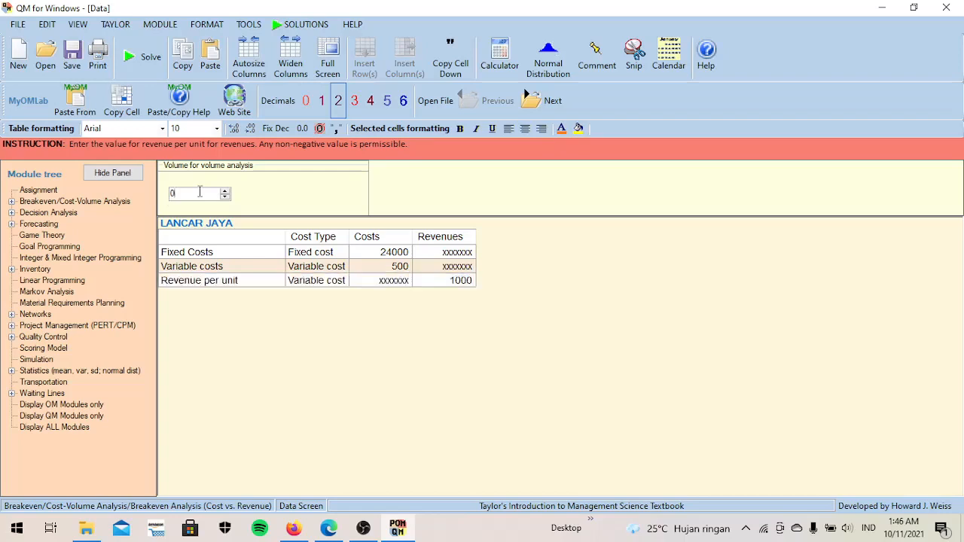
key(BackSpace)
text(100)
click(147, 64)
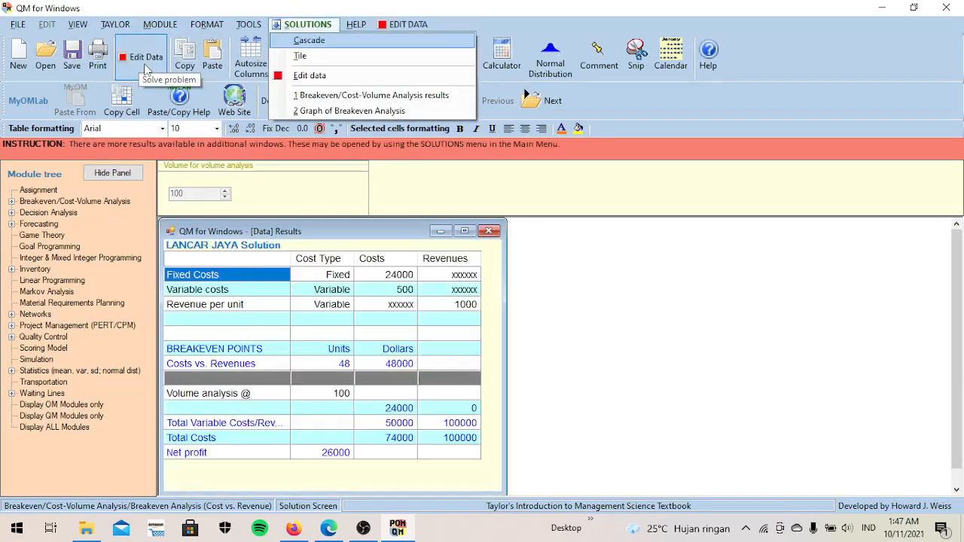